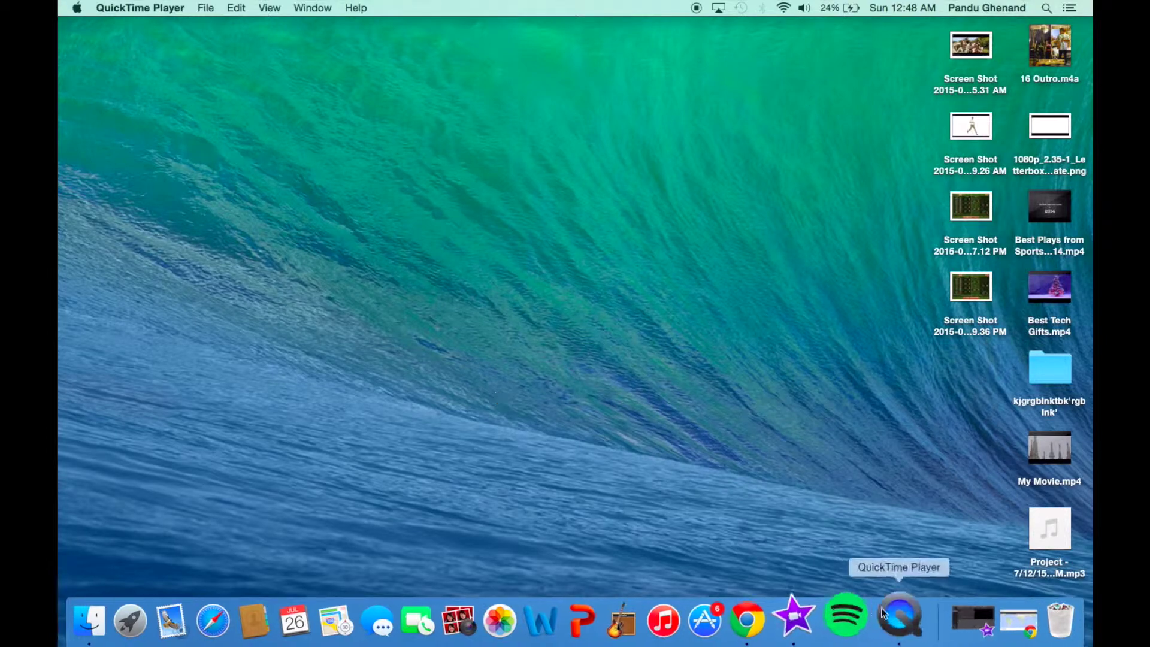
- Restore the minimized Chrome window showing the my Xperia world map
click(991, 611)
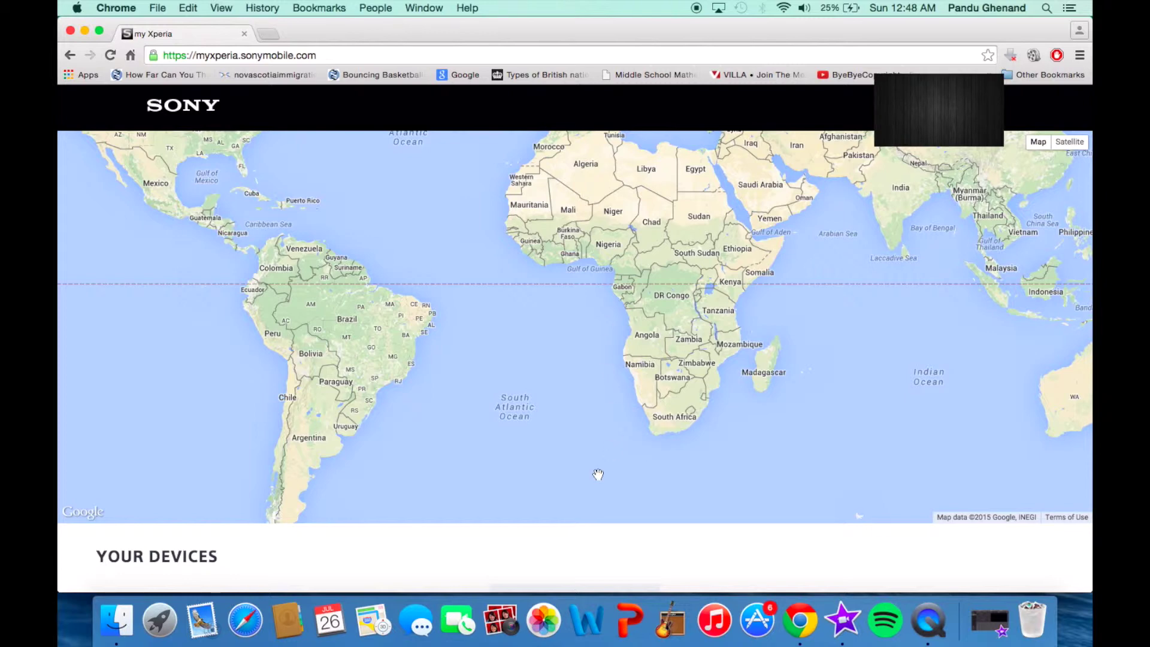
scroll(547, 561, down, 5)
scroll(546, 560, down, 2)
scroll(546, 559, down, 3)
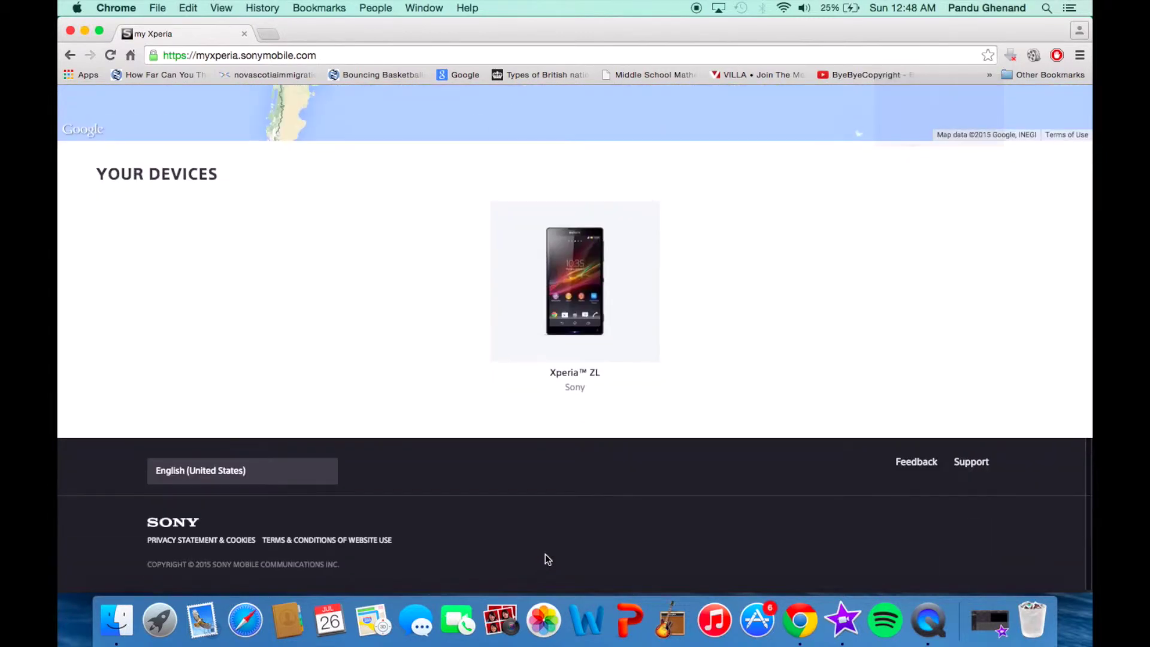
- Open the Xperia ZL device card and choose the remote Lock action
click(526, 292)
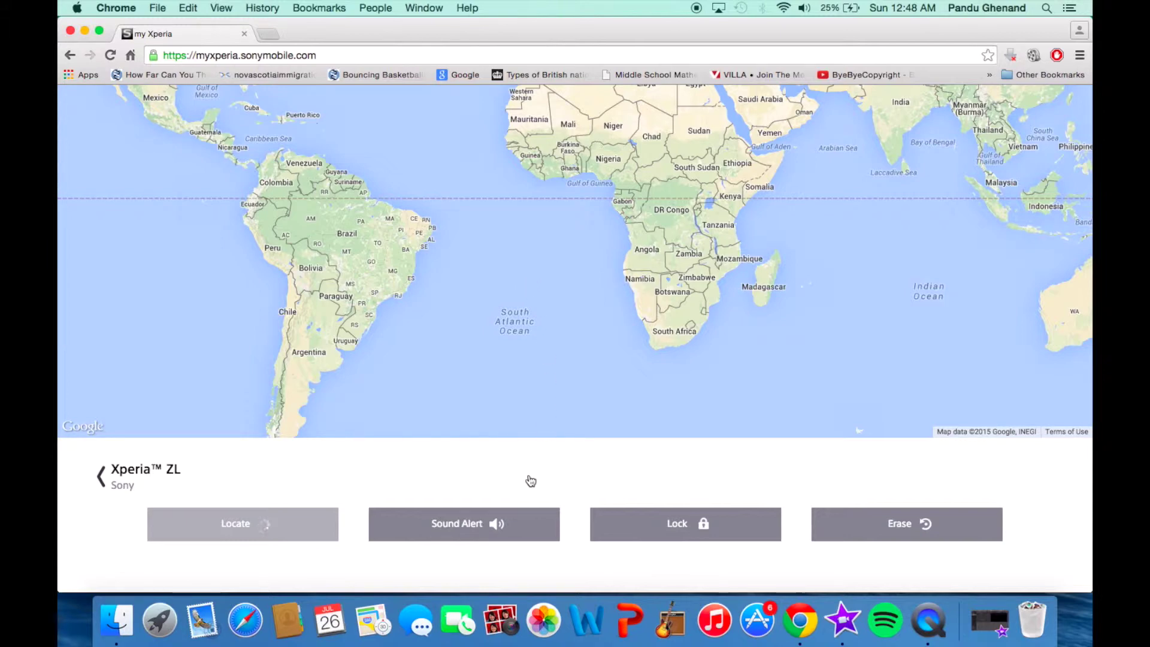
click(636, 533)
- Select Lock again to bring up the Xperia ZL lock form
click(637, 533)
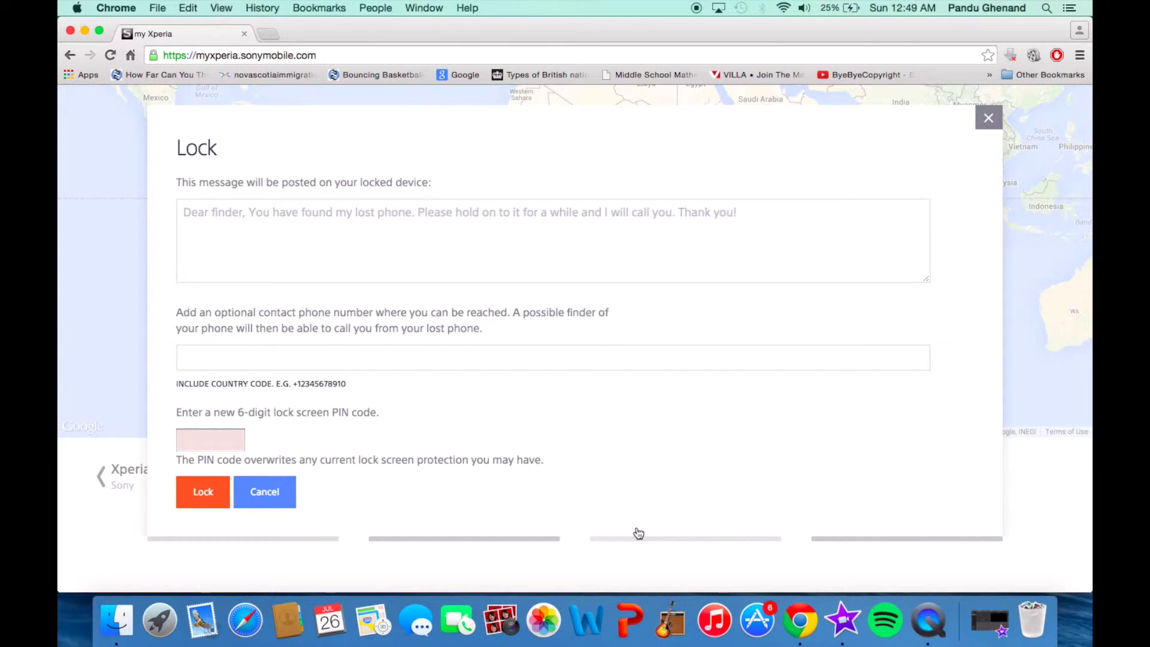
click(222, 439)
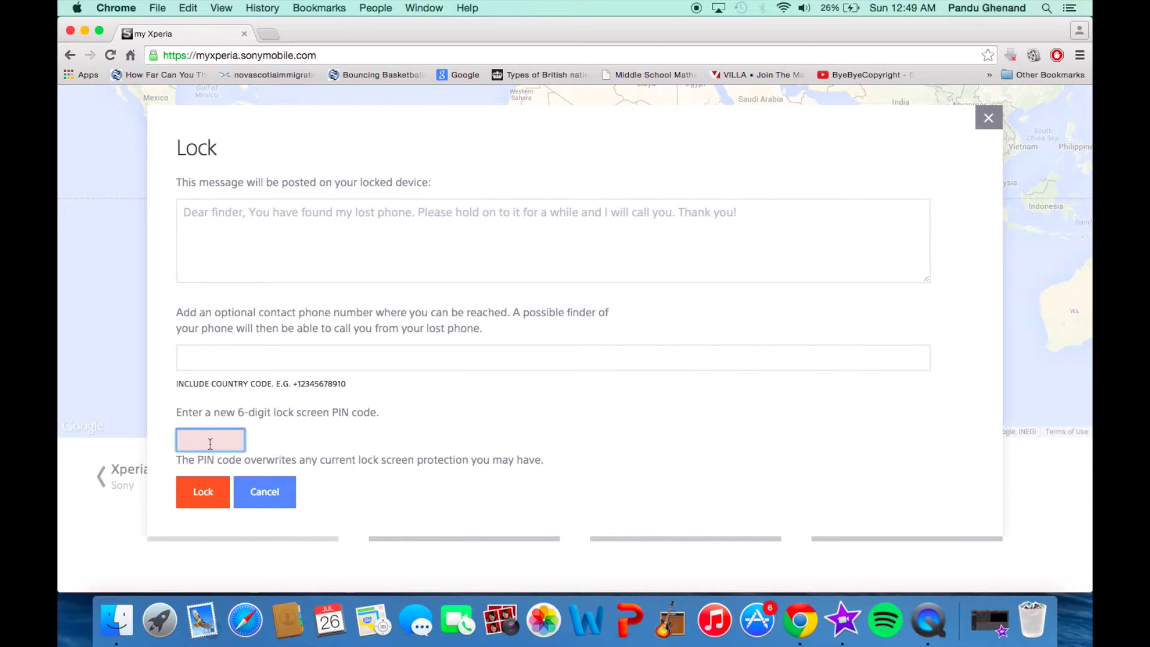
click(201, 490)
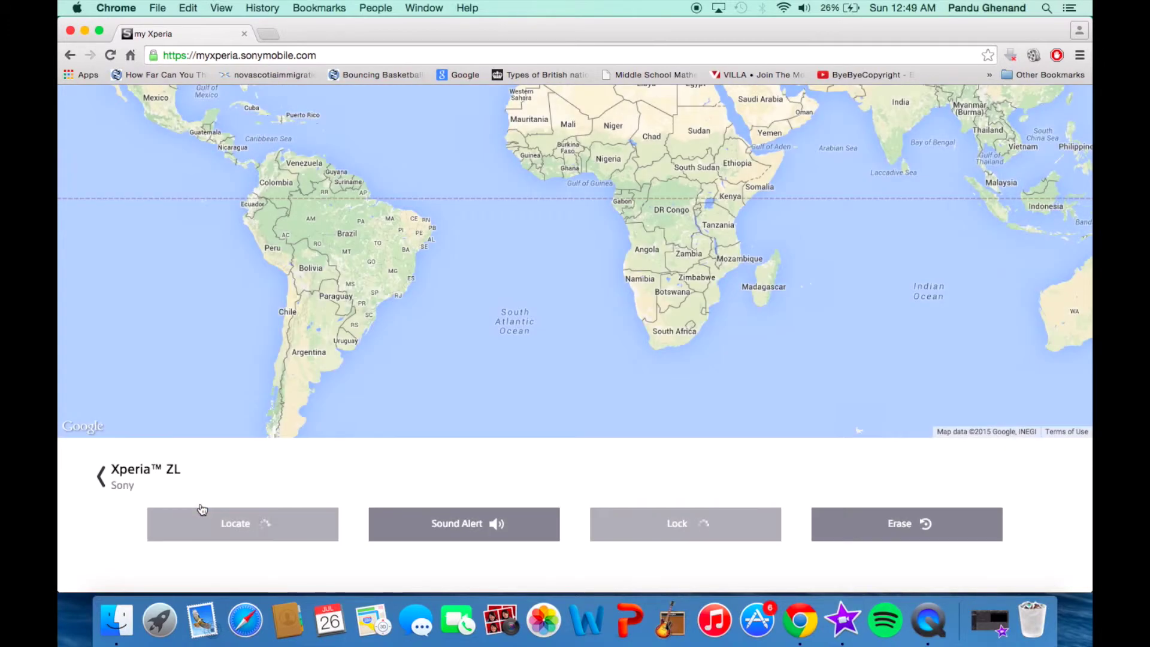